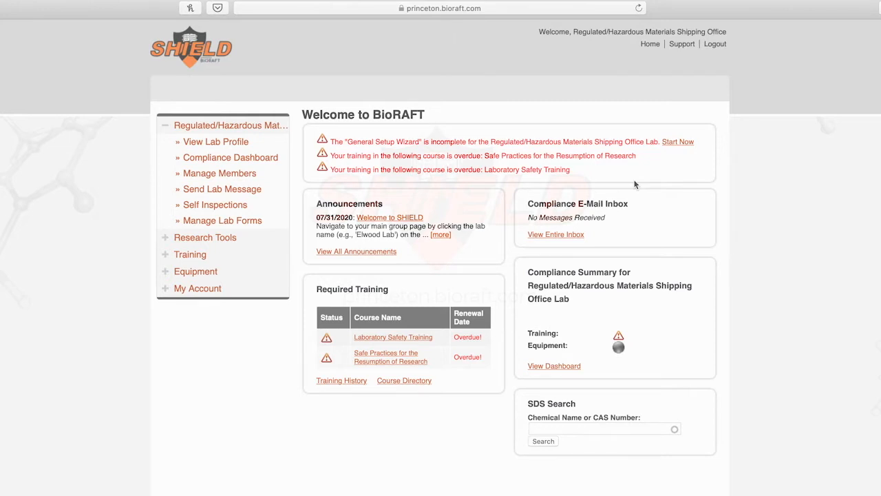
Step: Start the general setup wizard and continue from the welcome page into laboratory setup
click(677, 145)
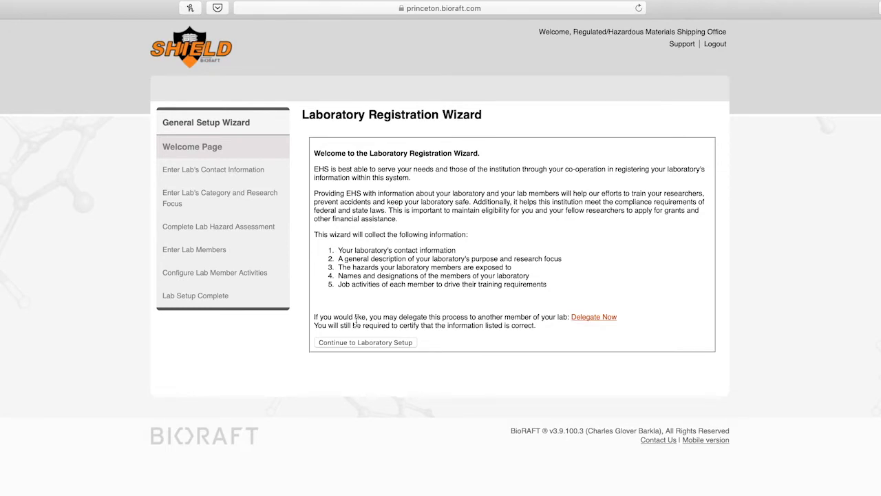
click(355, 342)
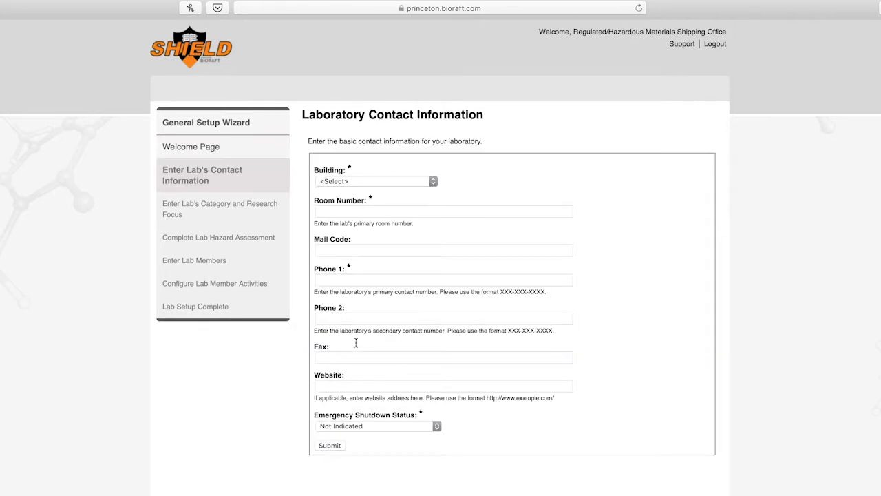
Step: Submit lab contact details: Moffett Laboratory, room 066, primary phone, Limited Operations shutdown status
click(360, 183)
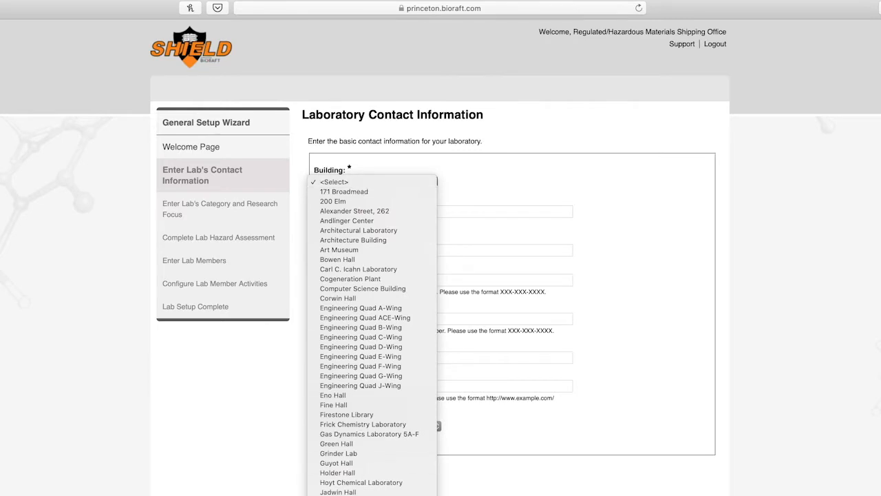
scroll(371, 310, down, 2)
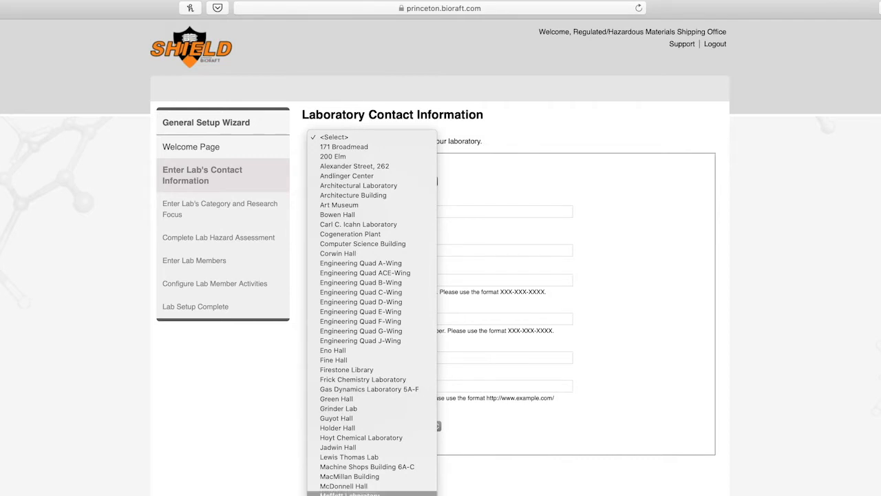
click(409, 493)
click(388, 212)
text(066)
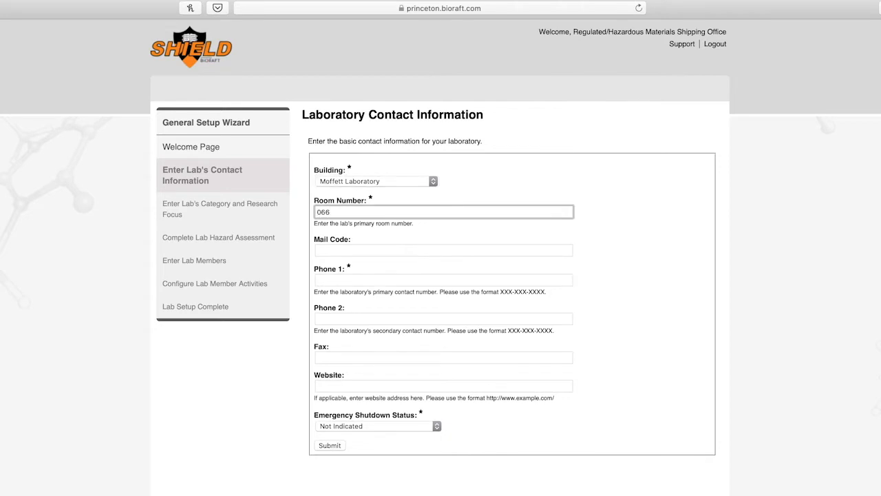
click(379, 254)
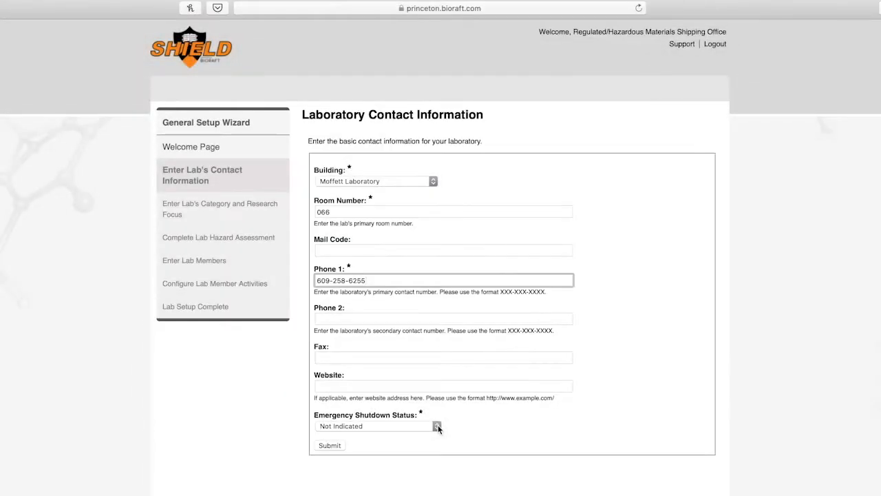
click(436, 426)
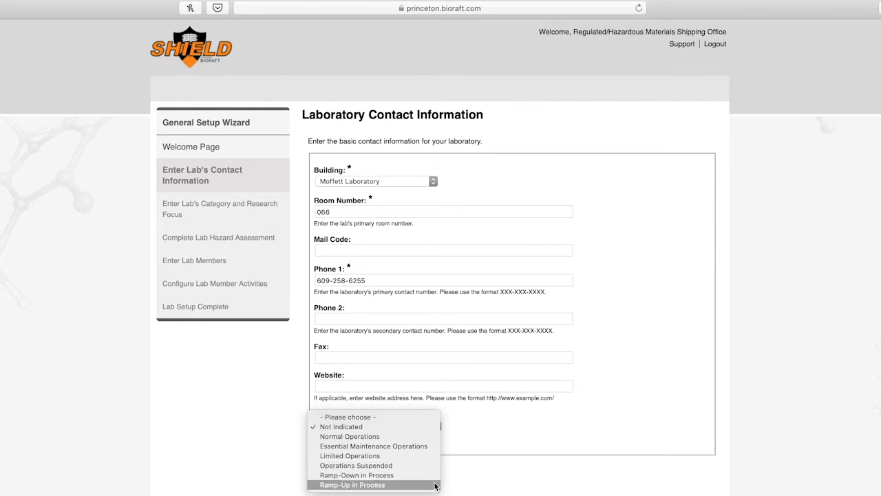
click(376, 455)
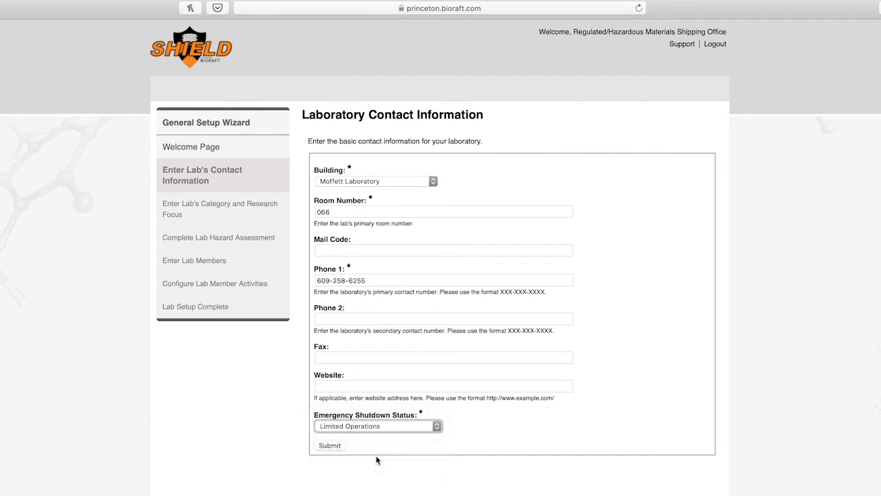
click(337, 445)
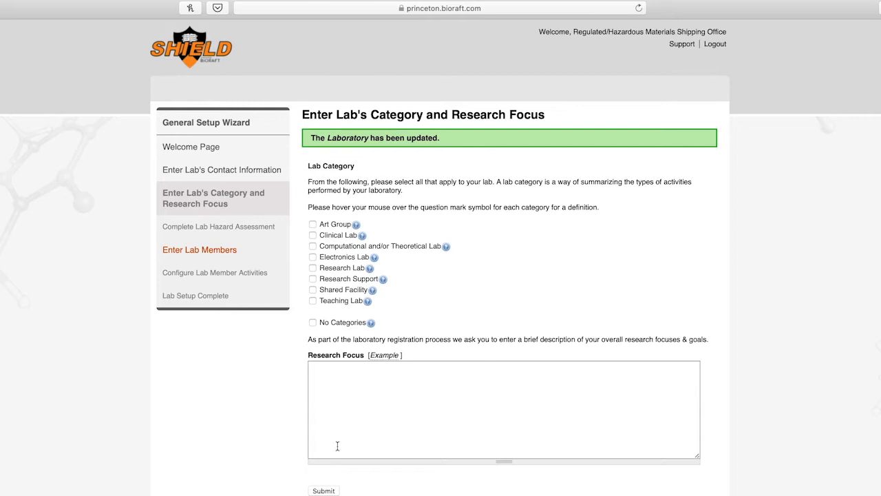
Step: Check Research Lab, paste the molecular-networks research focus paragraph, and submit
click(313, 267)
click(318, 372)
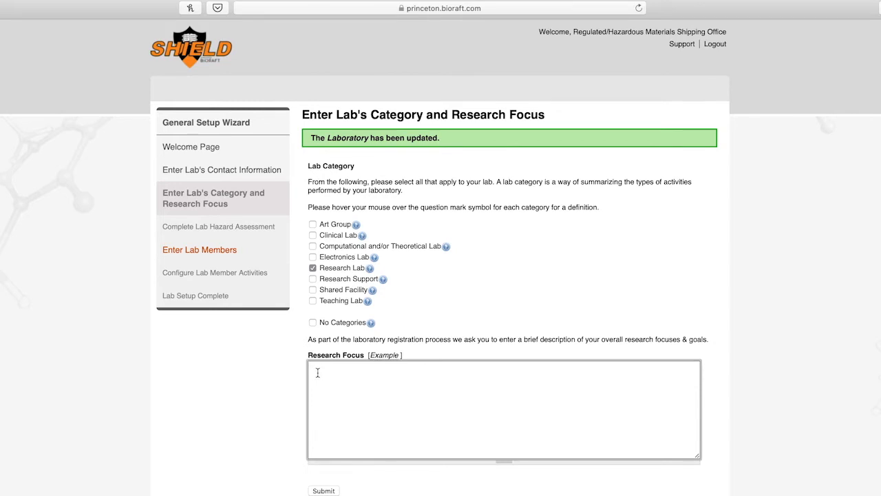
text(The McDonnell Lab studies the organization and function of molecular networks in human cells, with particular focus on understanding (a) how cells differentially leverage these networks to respond to stress and (b) how abnormal programs of stress response contribute to disease.)
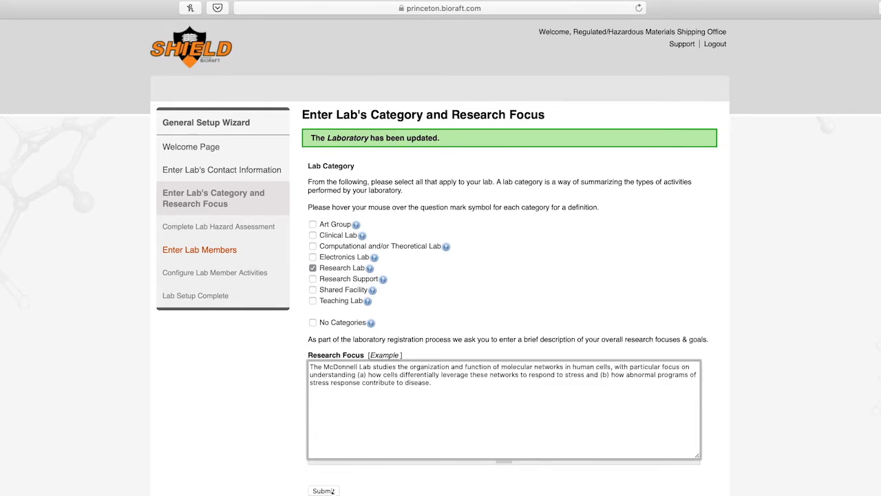
click(331, 491)
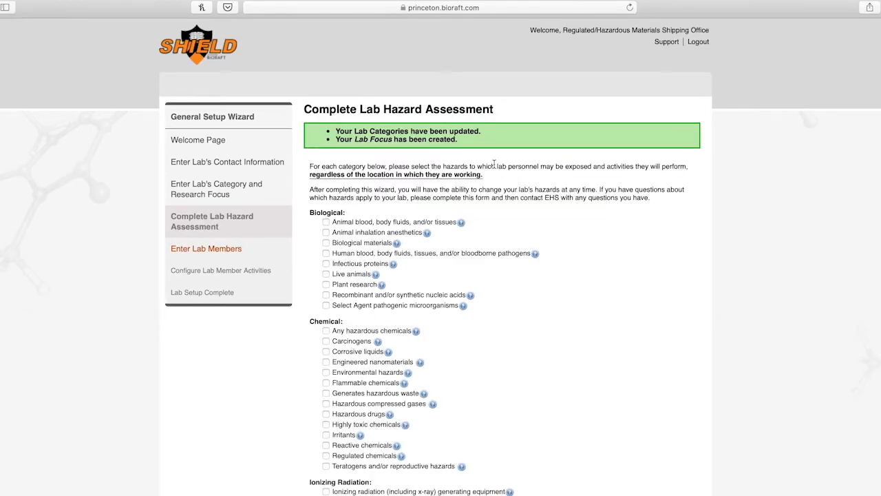
Step: Review the definitions of Biological materials, Infectious proteins, Live animals and Any hazardous chemicals
scroll(493, 163, down, 2)
click(396, 206)
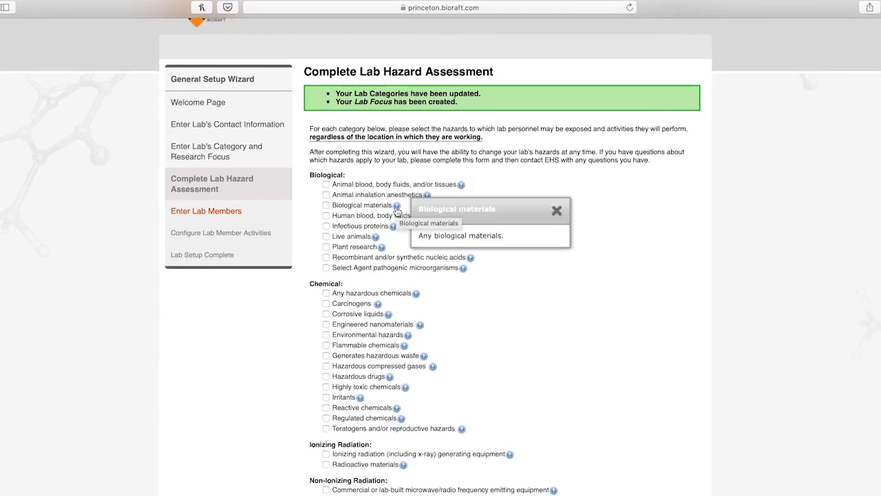
click(393, 227)
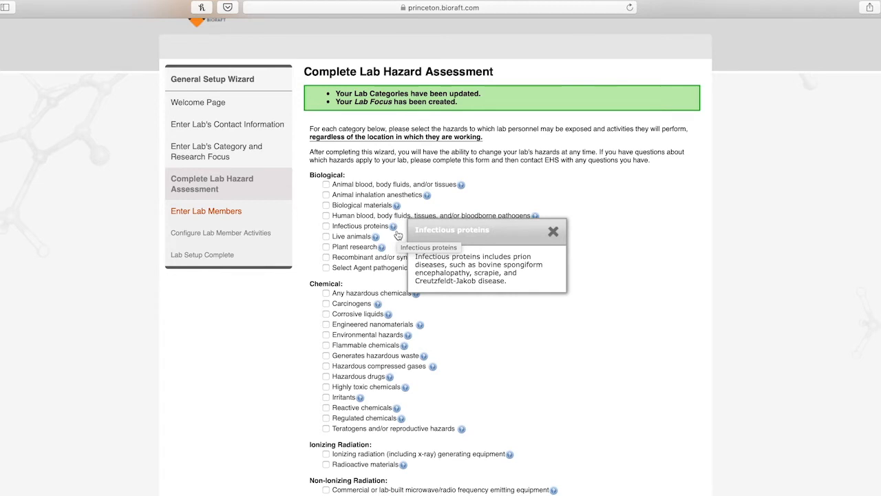
click(375, 237)
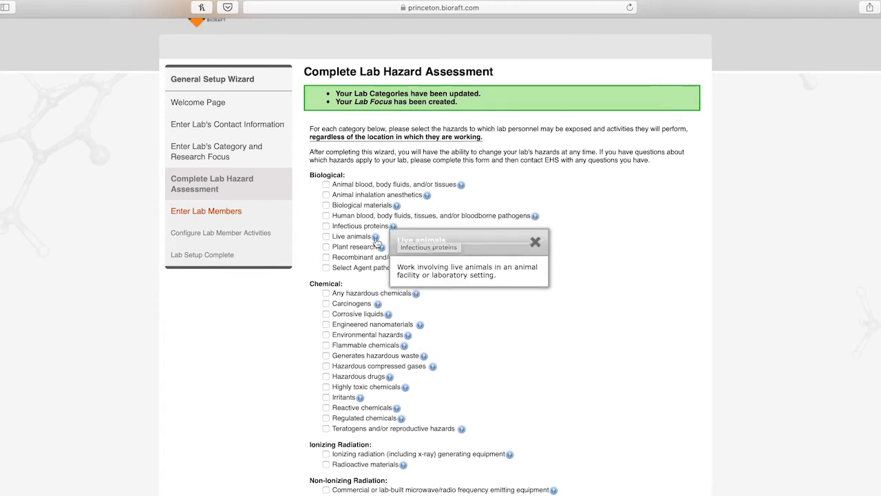
click(416, 294)
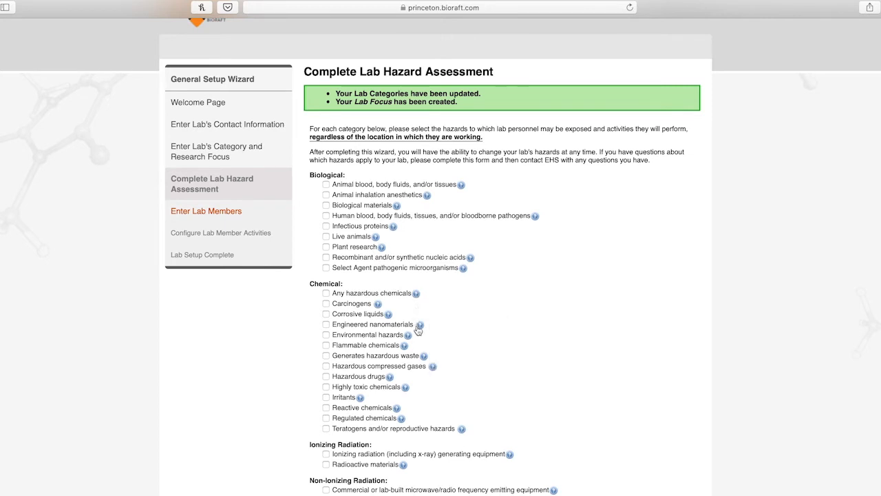
Step: Mark Biological materials and biological shipping outside the institution as hazards, then submit the assessment
mouse_move(418, 331)
click(326, 205)
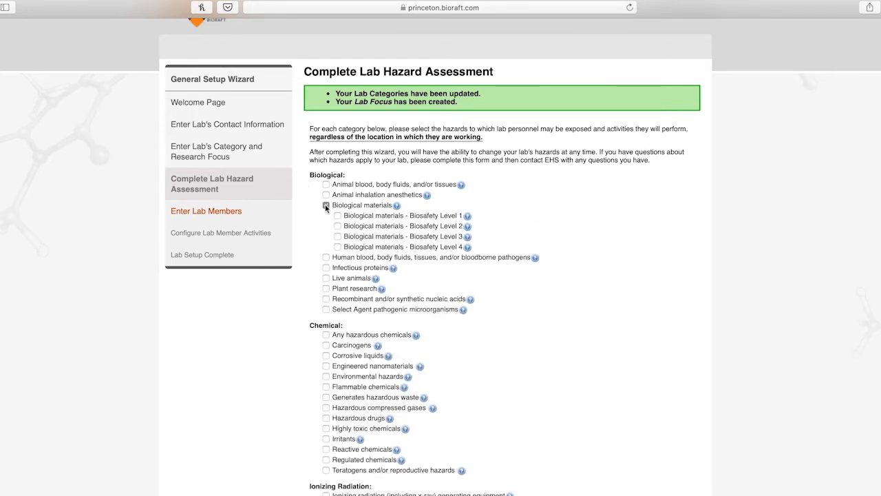
mouse_move(466, 217)
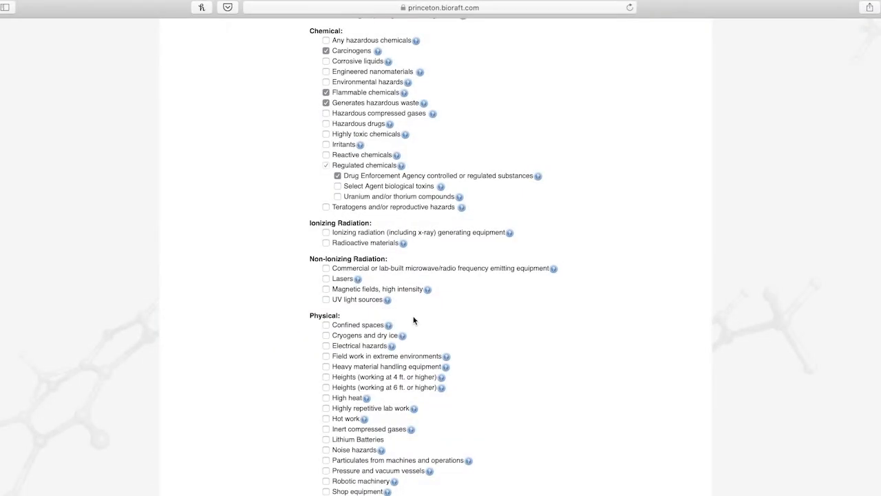
scroll(413, 317, down, 3)
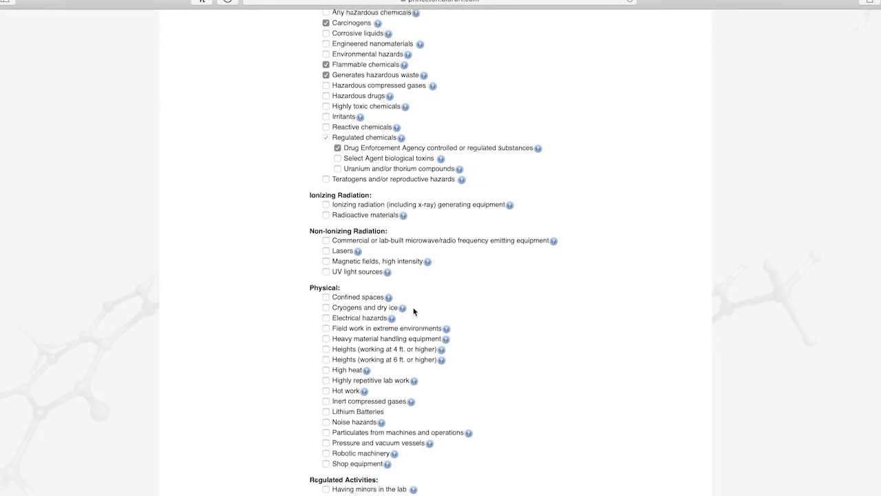
scroll(413, 295, down, 4)
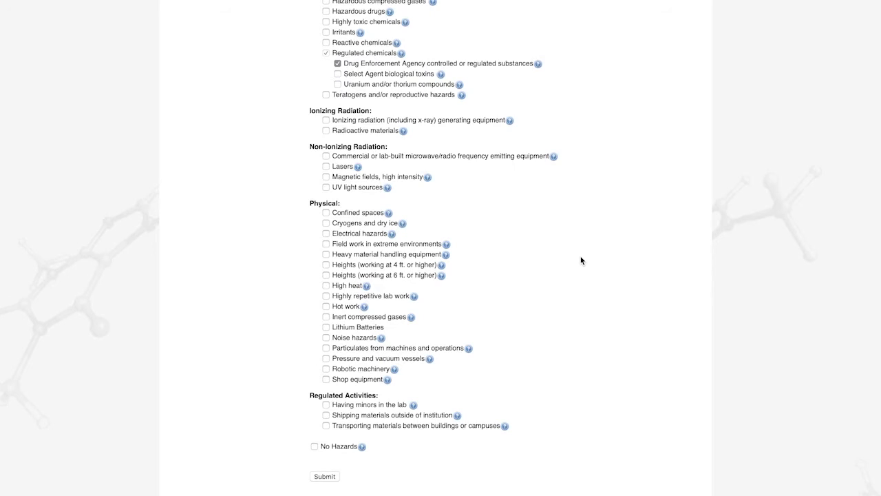
click(458, 416)
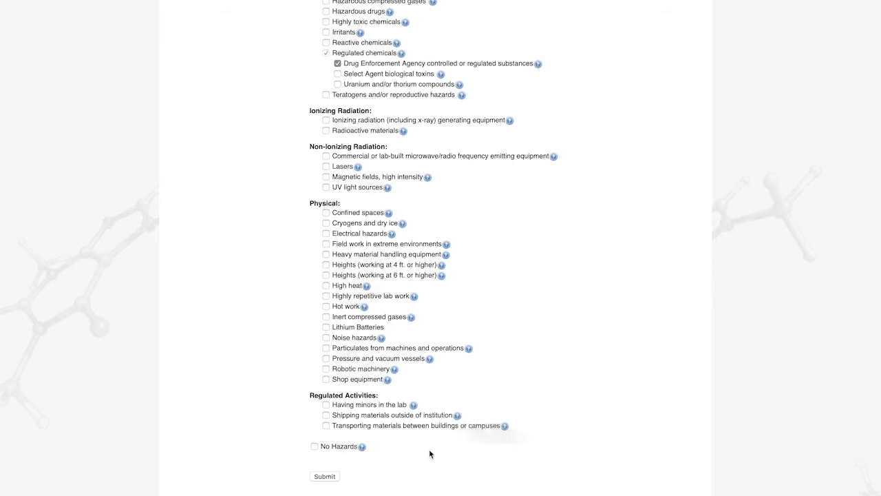
click(327, 415)
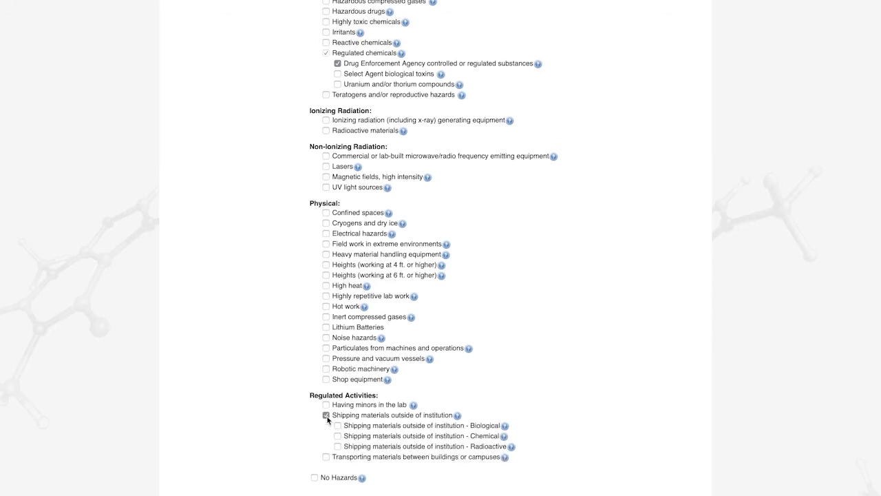
click(337, 425)
scroll(337, 426, down, 1)
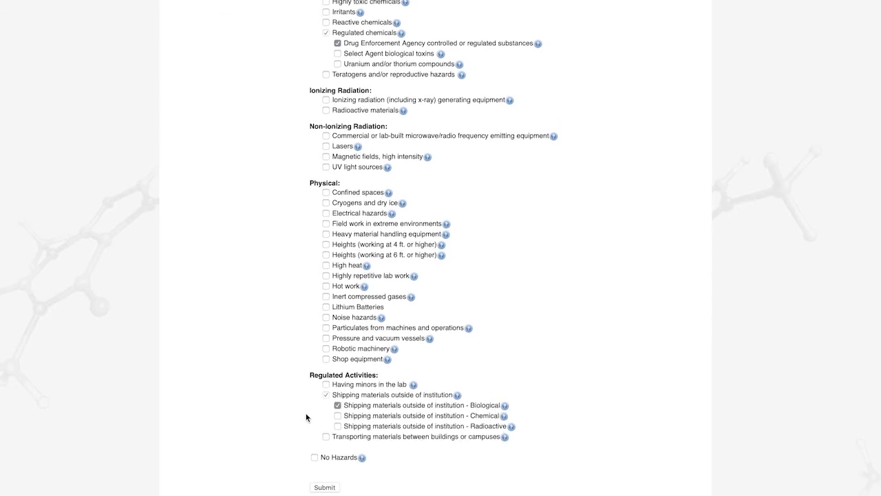
click(325, 461)
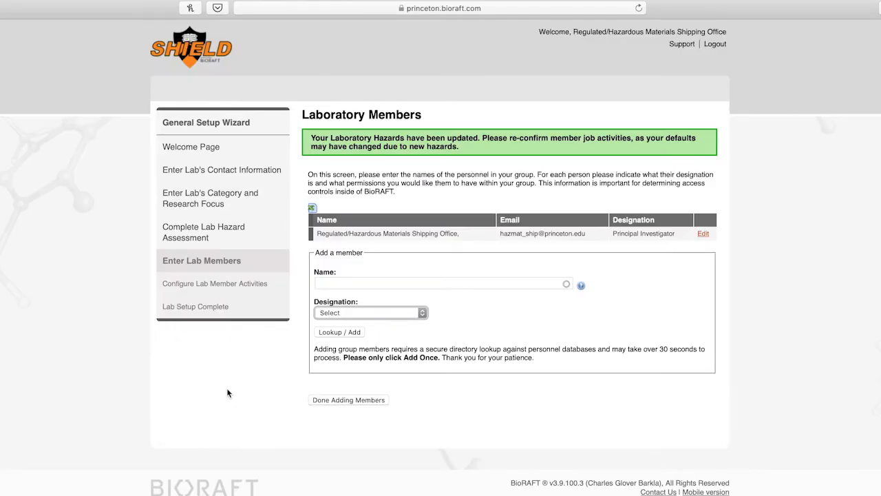
Step: Add the new member from the directory as Lab Manager, then finish adding members
click(481, 280)
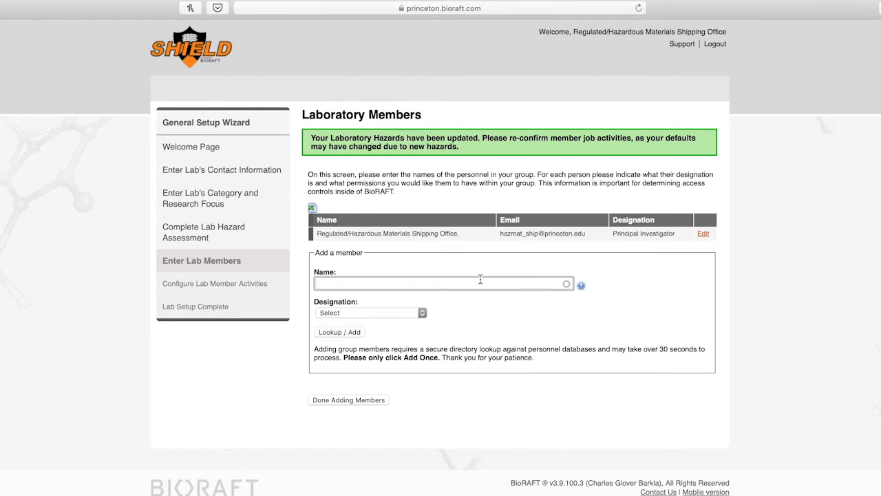
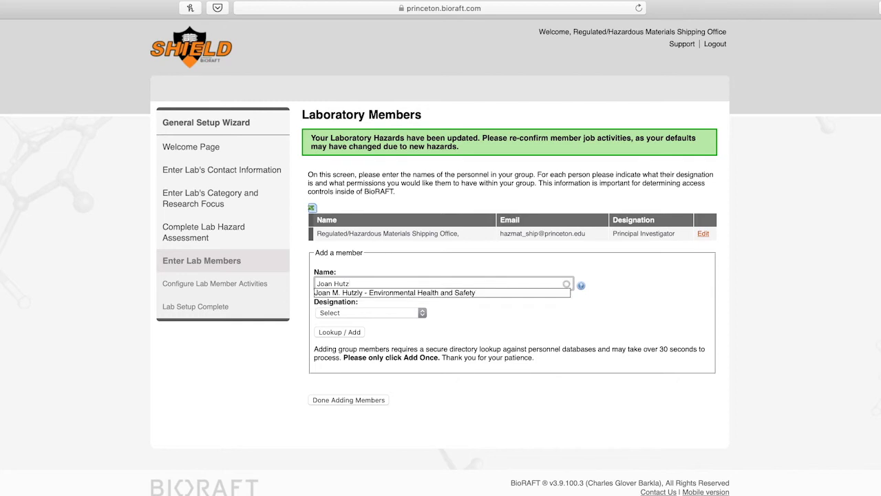
click(483, 292)
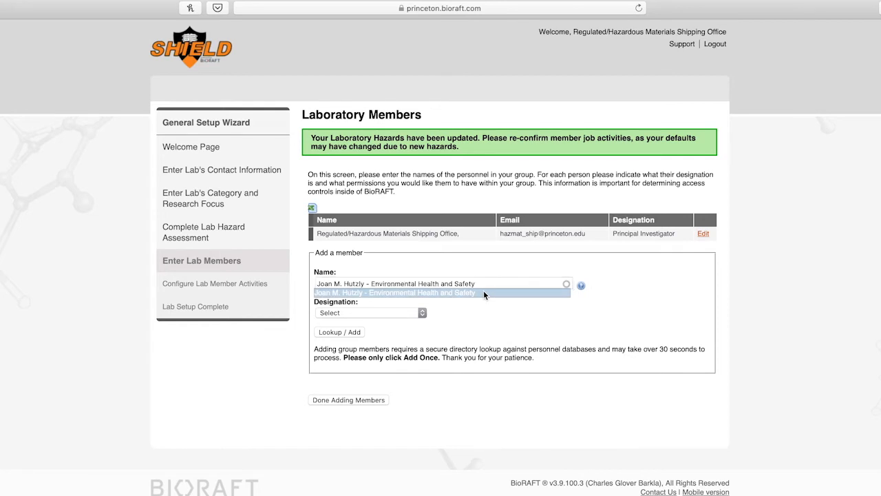
click(421, 312)
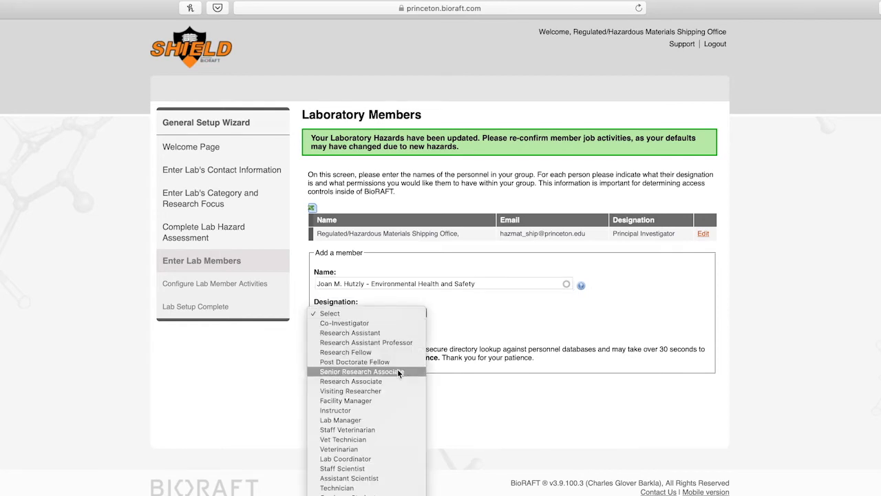
click(381, 419)
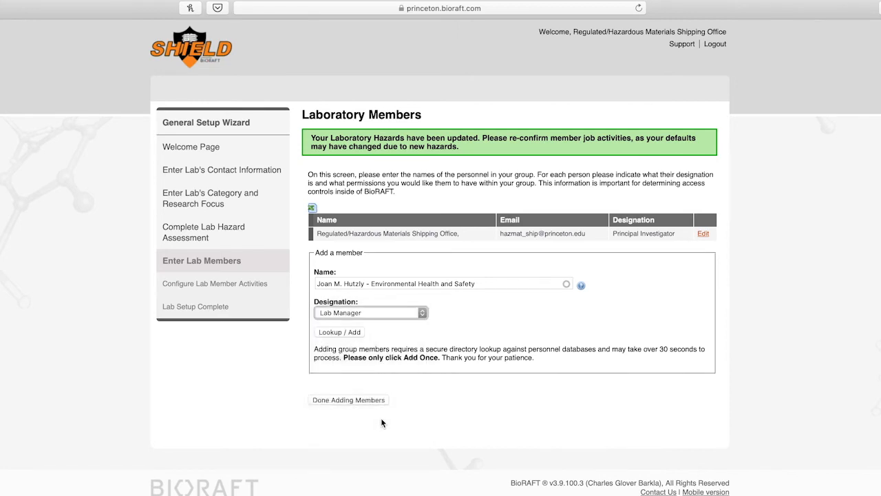
click(348, 331)
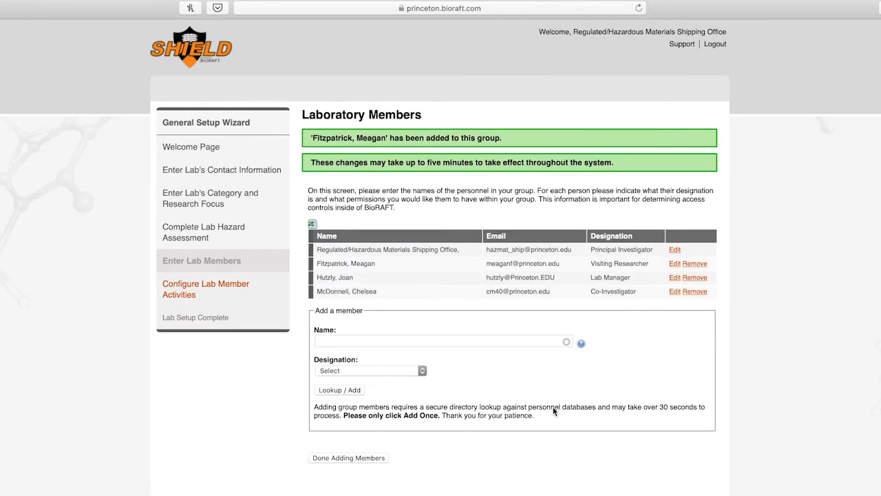
click(351, 458)
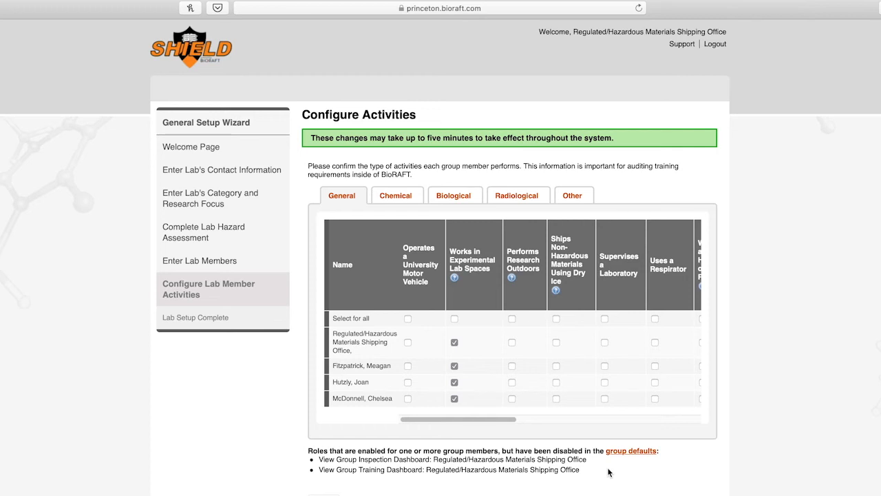
Step: Mark the Shipping Office and fourth member for dry ice shipping, and everyone for Cryogenic Liquids
scroll(616, 401, right, 5)
scroll(615, 398, right, 8)
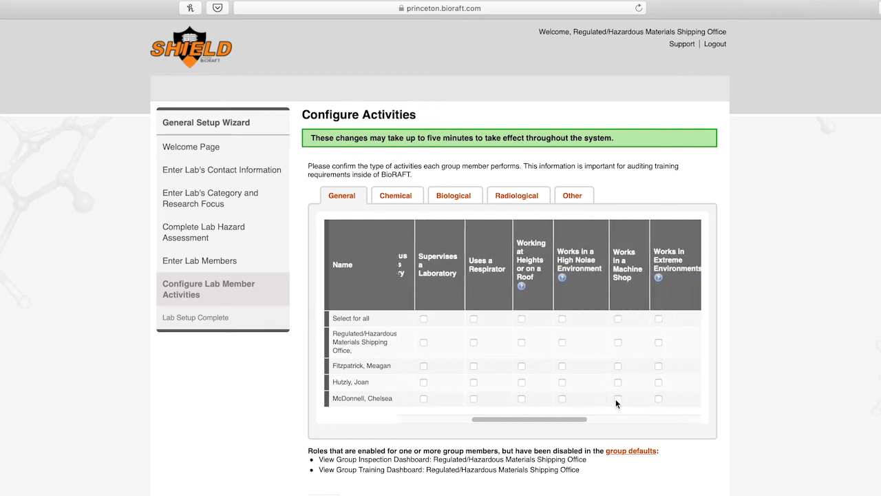
scroll(616, 399, right, 2)
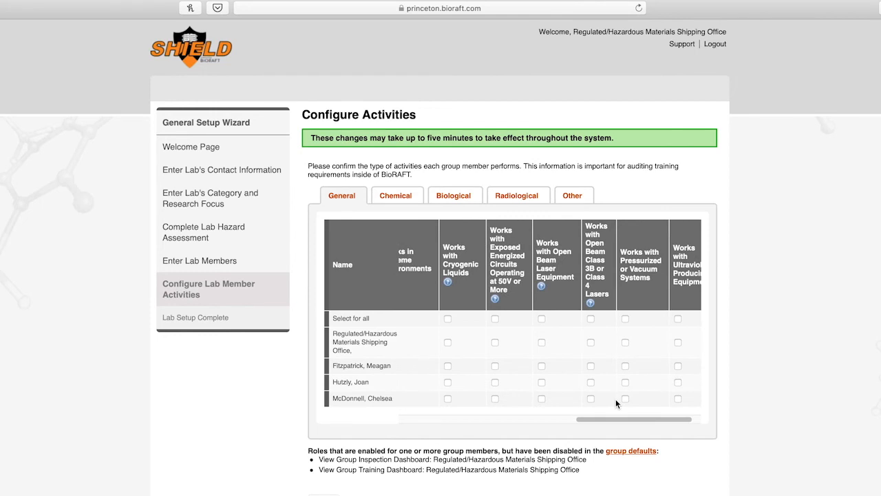
scroll(616, 398, left, 10)
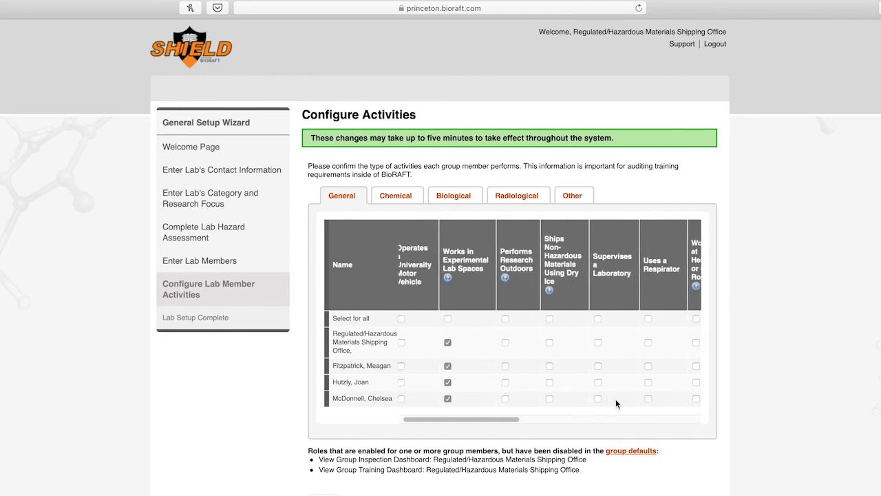
scroll(615, 398, left, 1)
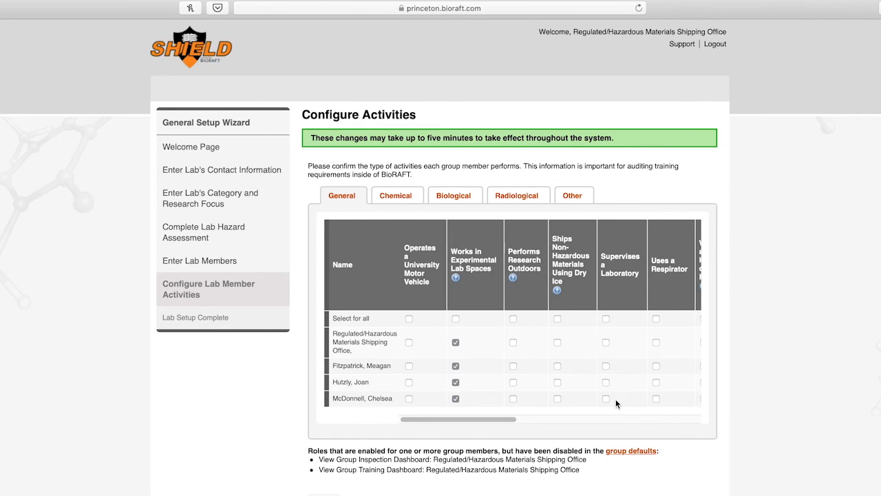
scroll(615, 398, right, 5)
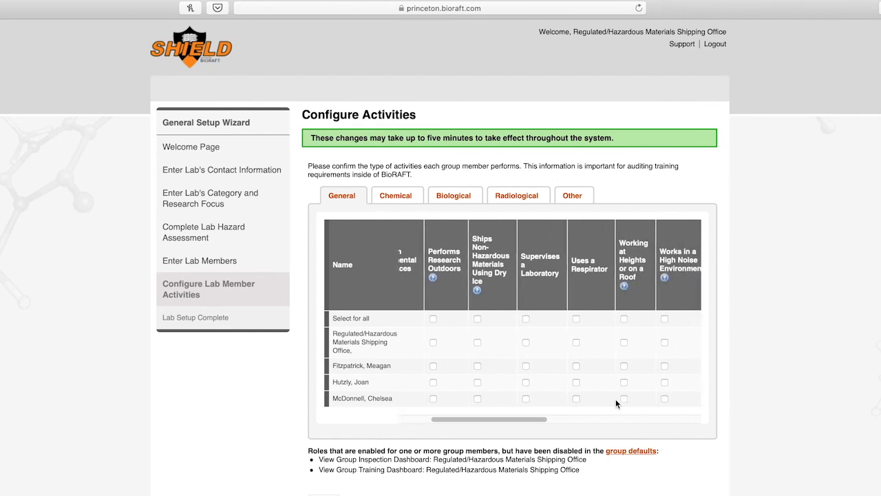
click(477, 381)
click(478, 343)
scroll(477, 401, right, 10)
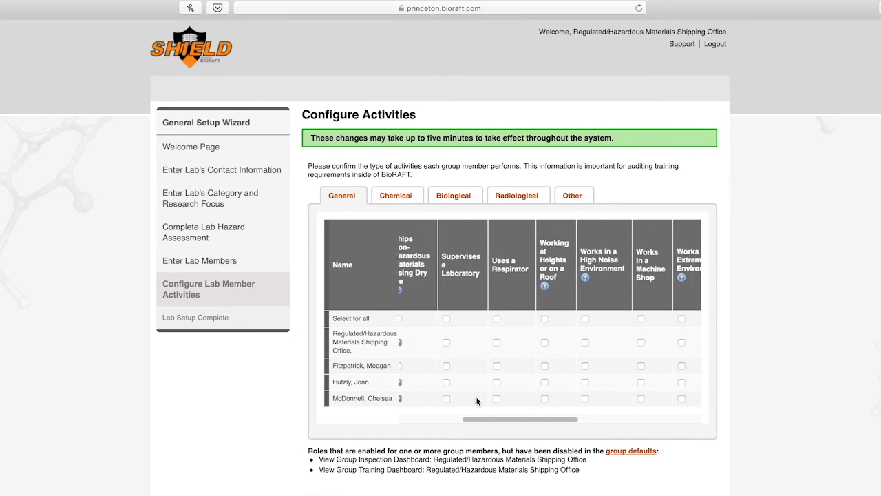
scroll(476, 401, right, 2)
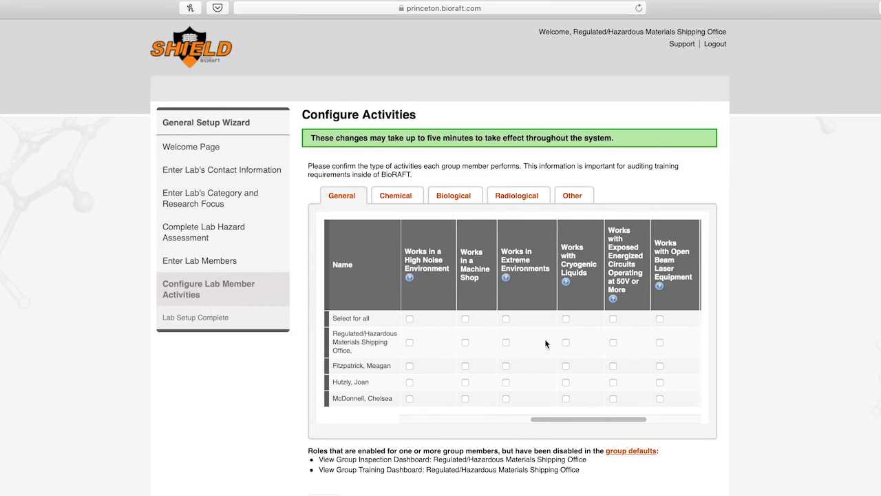
click(566, 318)
scroll(596, 354, right, 4)
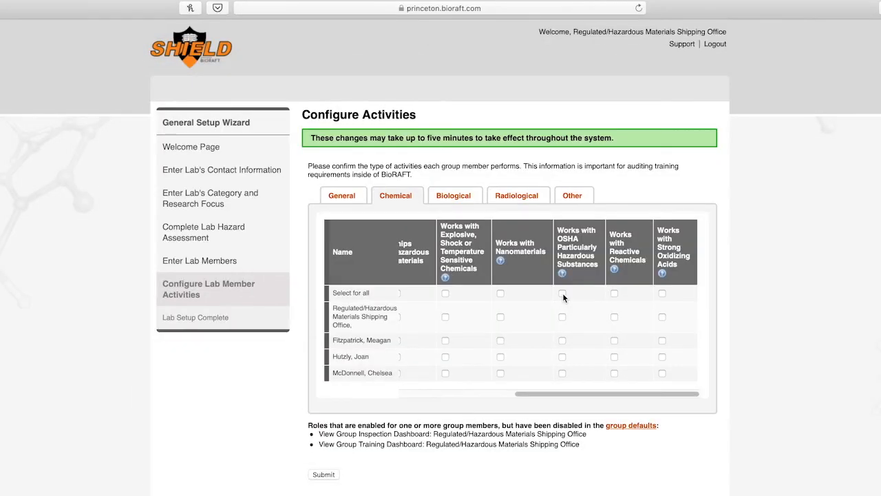
Step: Mark every member for OSHA Particularly Hazardous Substances and review the Biological activity columns
click(562, 293)
click(444, 199)
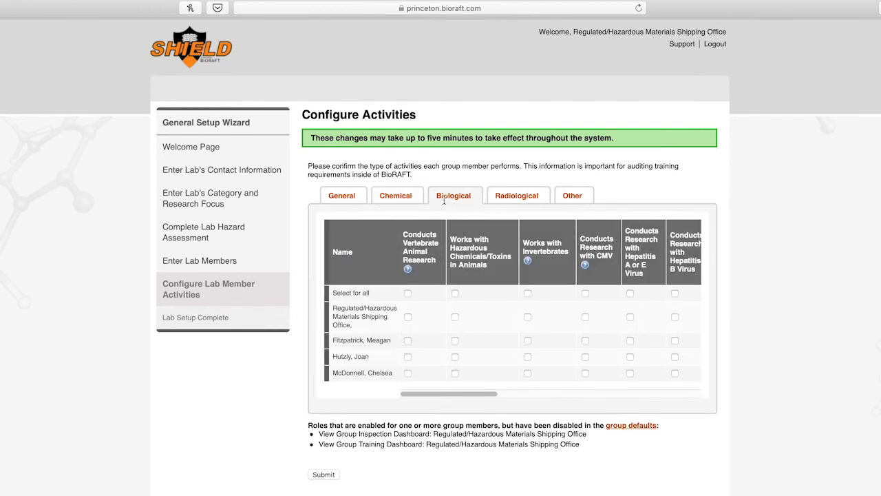
scroll(483, 332, right, 5)
scroll(484, 336, right, 8)
scroll(484, 333, right, 6)
scroll(484, 334, right, 6)
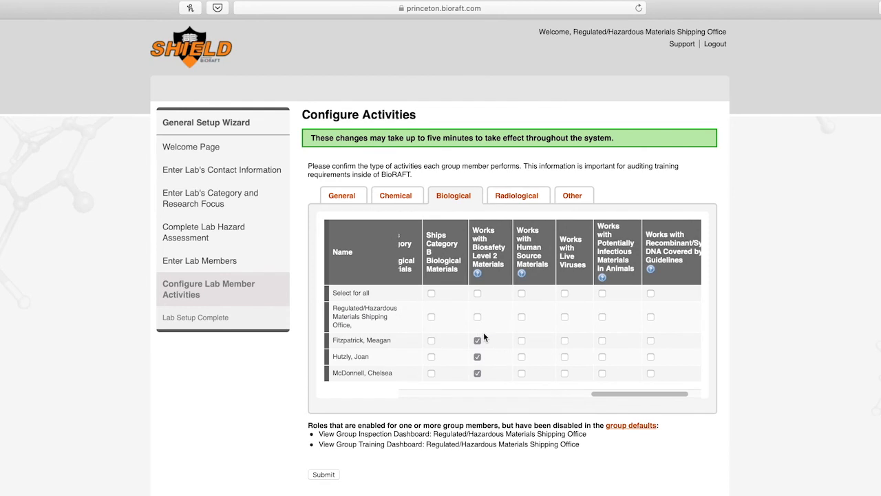
scroll(484, 337, right, 2)
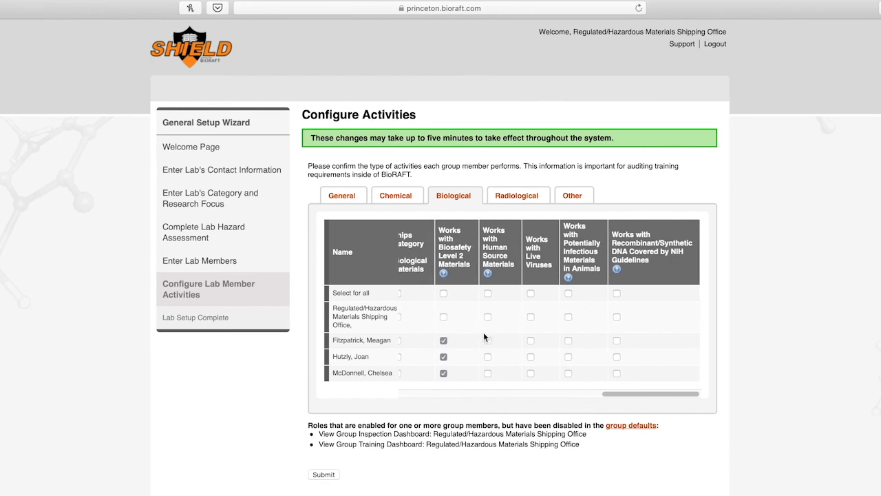
scroll(483, 336, left, 1)
click(497, 274)
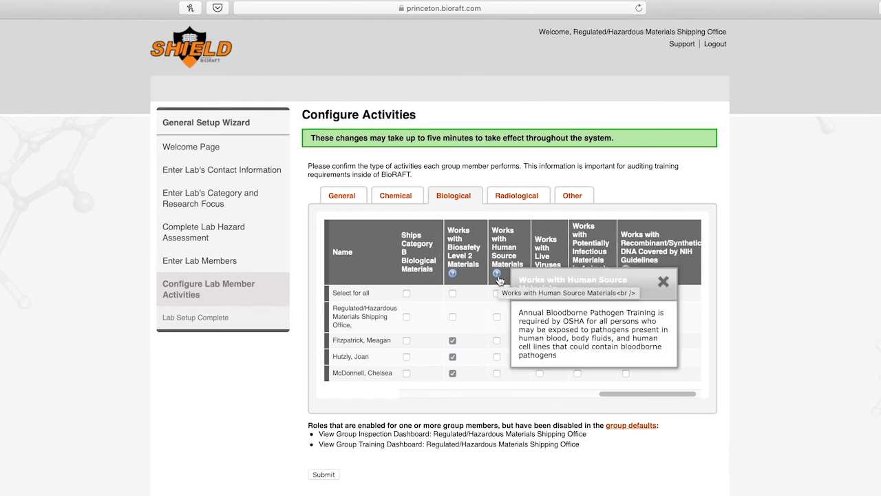
scroll(489, 309, left, 10)
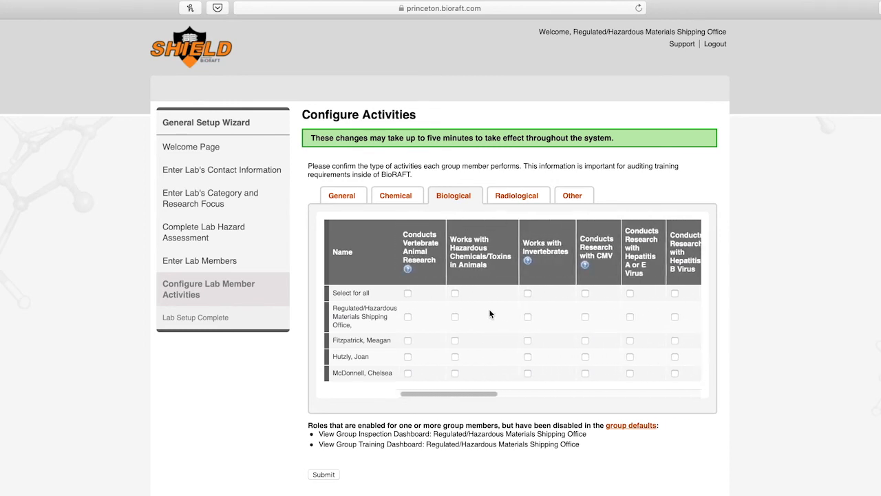
Step: Mark all members for Vertebrate Animal Research and Uses Animals, then submit the activities
click(408, 269)
click(407, 292)
scroll(422, 318, right, 3)
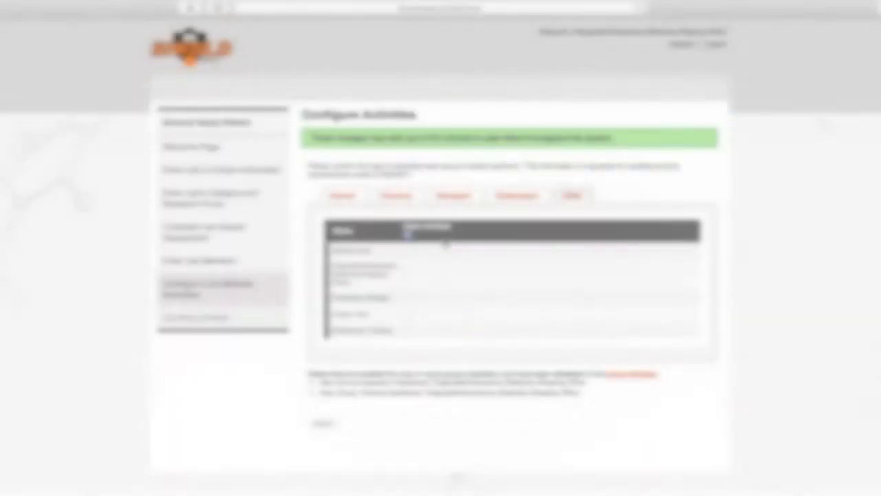
click(407, 236)
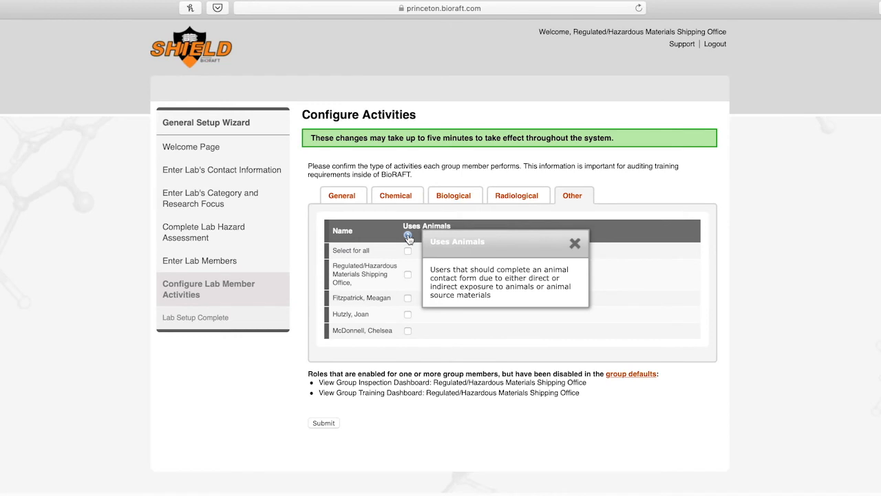
click(407, 251)
click(322, 423)
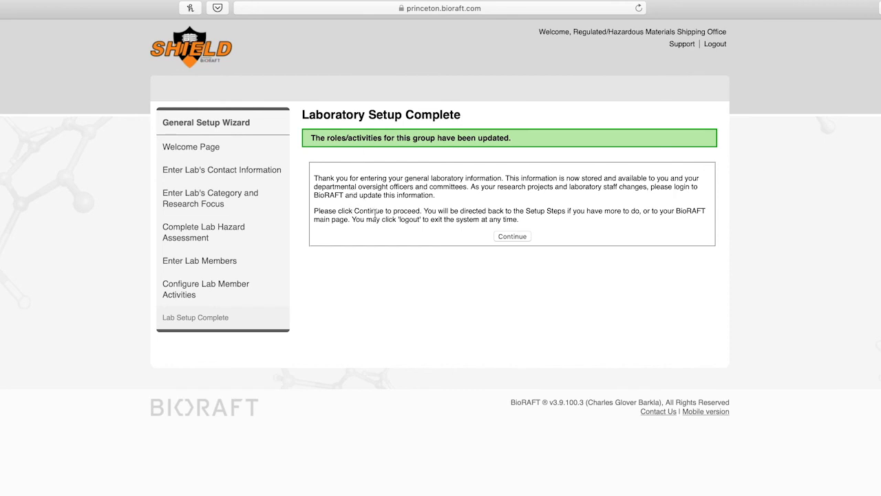
Step: Continue past the Laboratory Setup Complete confirmation page
click(507, 237)
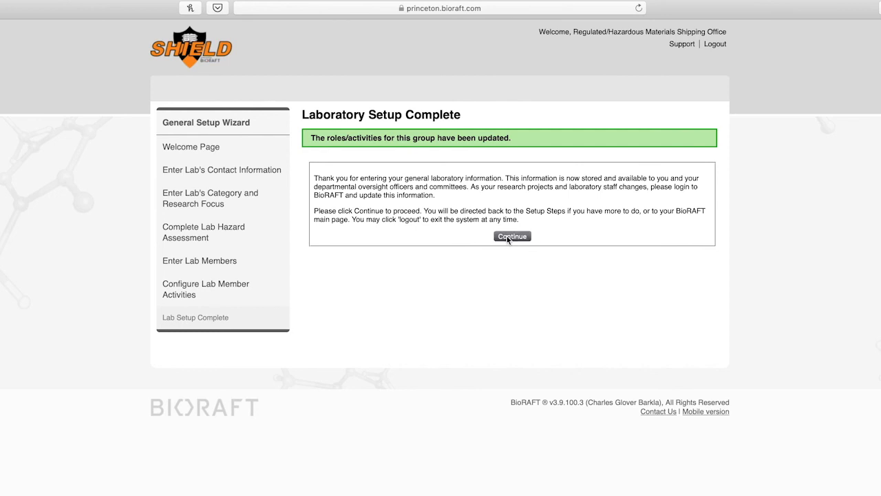